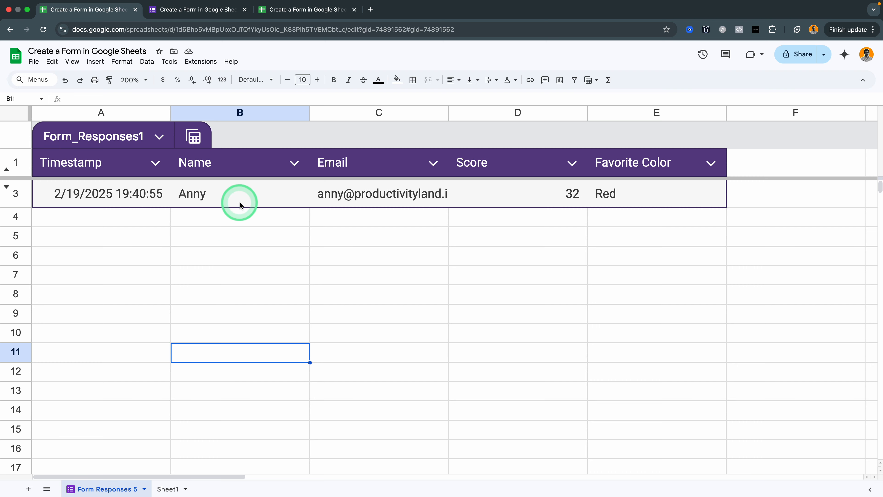
- Create a new form linked to the spreadsheet that lists names, emails, scores and favorite colors
left_click(279, 10)
left_click(286, 303)
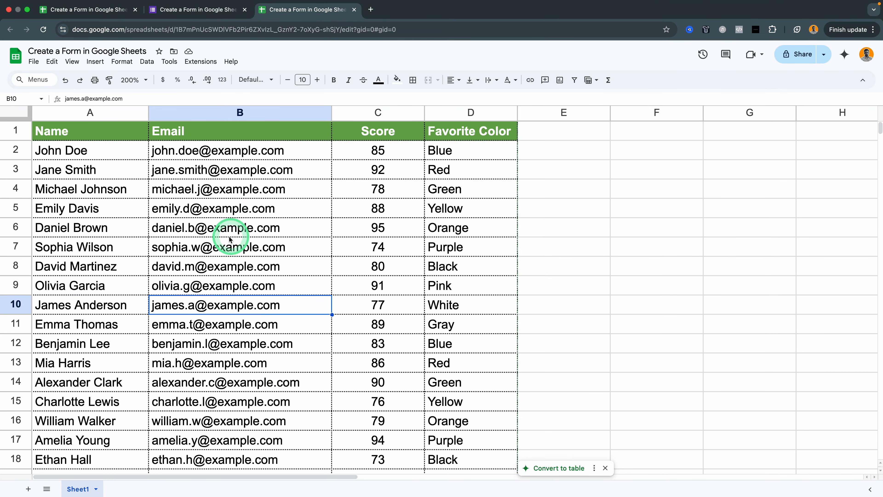
left_click(431, 153)
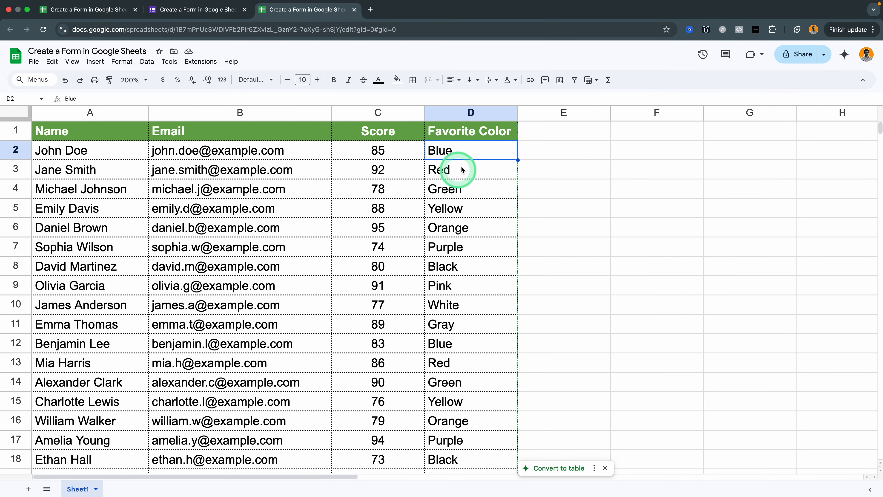
left_click(251, 154)
left_click(478, 165)
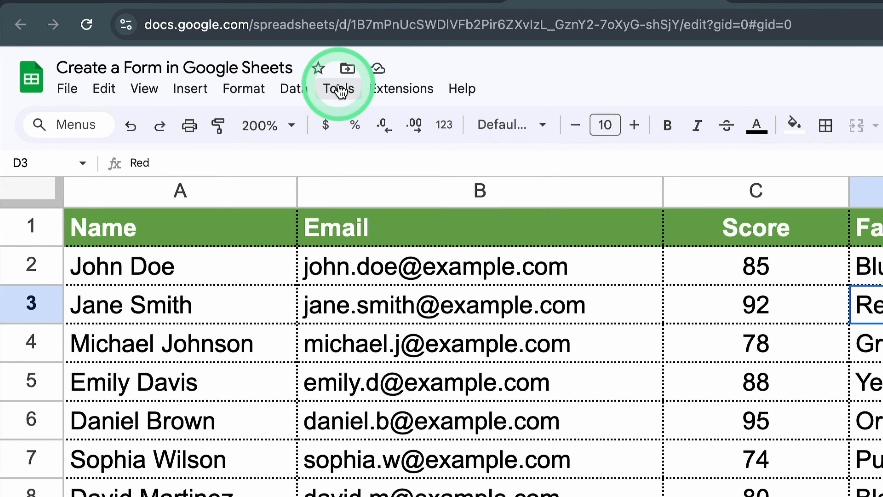
left_click(170, 62)
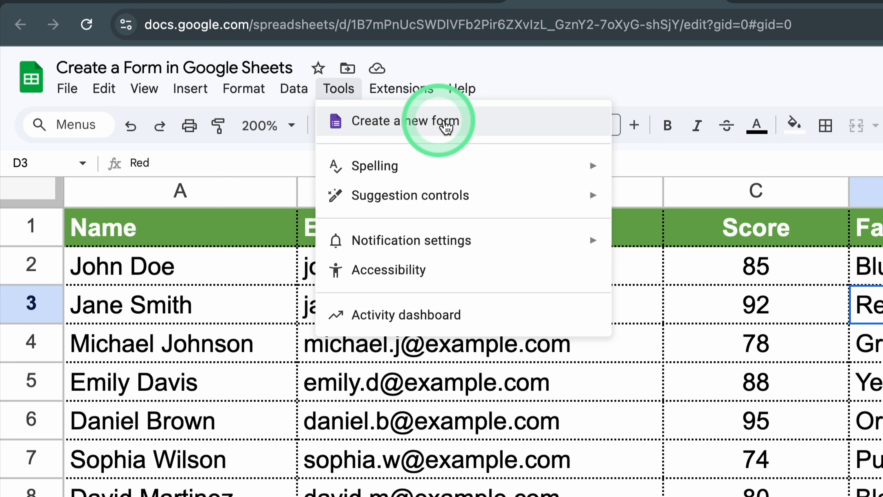
left_click(535, 129)
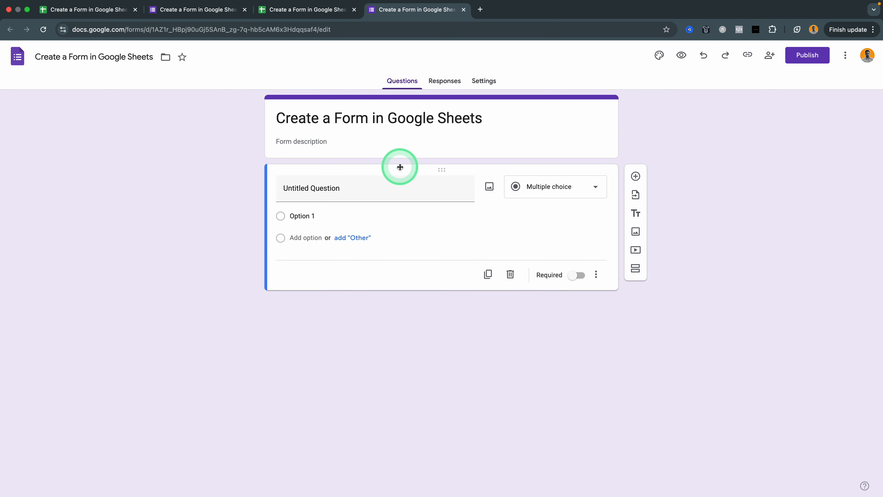
- Rename the linked form responses sheet in the spreadsheet as Scores Data
left_click(306, 11)
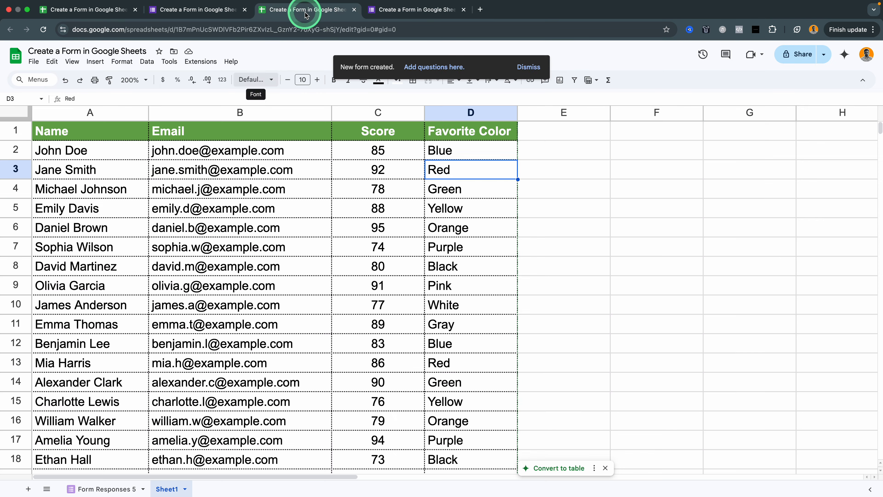
left_click(126, 491)
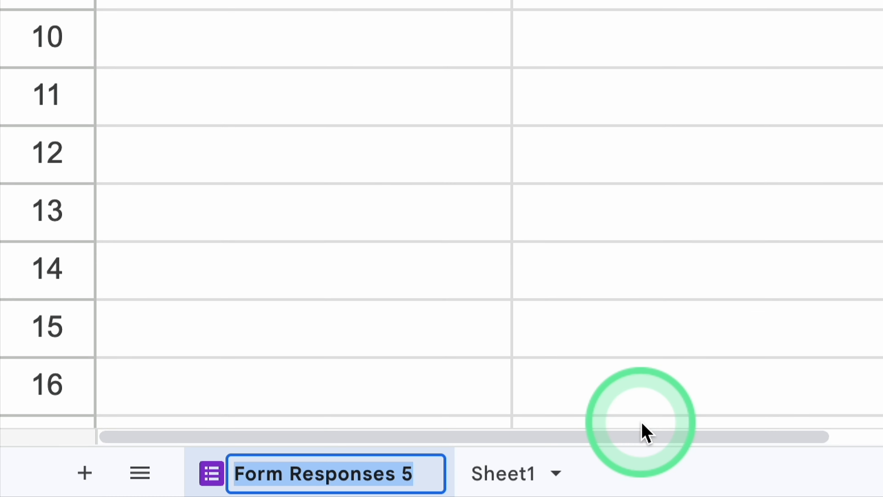
type("Scores F")
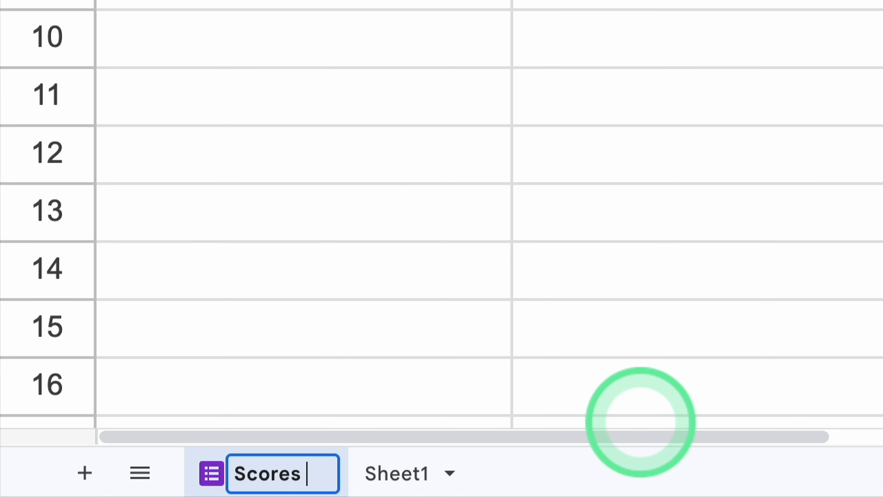
key("BackSpace")
type("D")
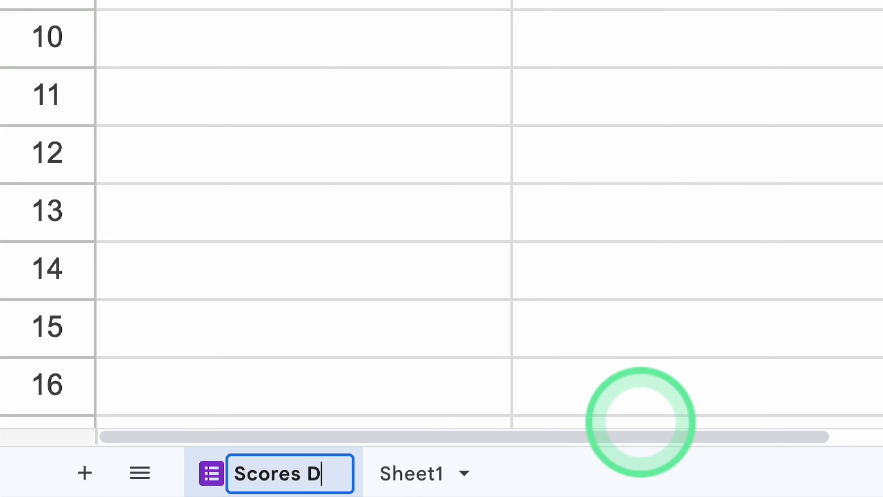
type("ata")
key("Return")
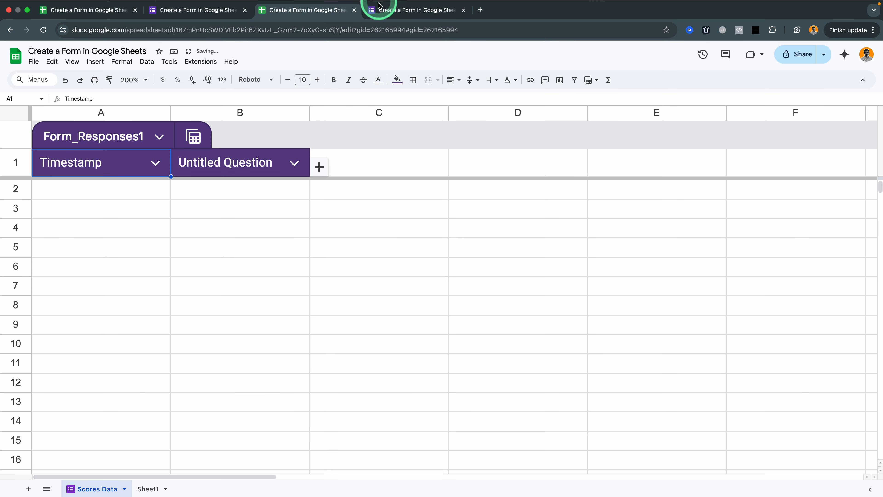
- Return to the new form and title its first question Name as a short answer
left_click(385, 21)
left_click(343, 199)
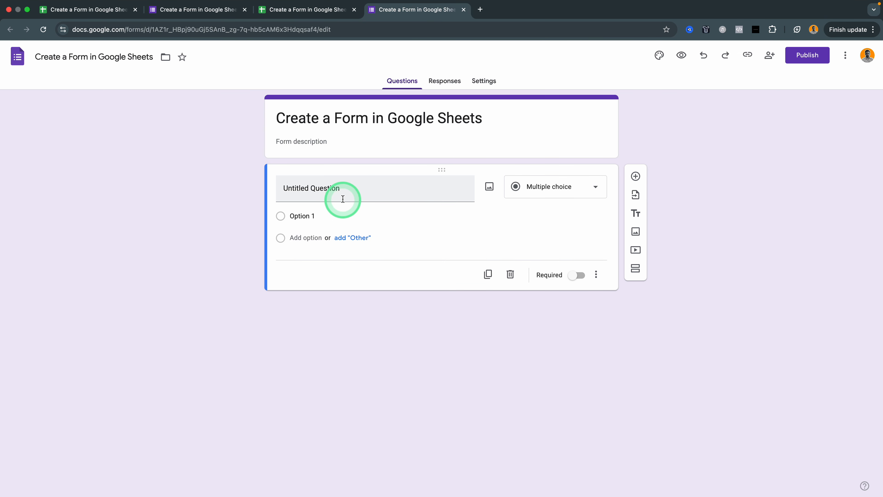
left_click(343, 190)
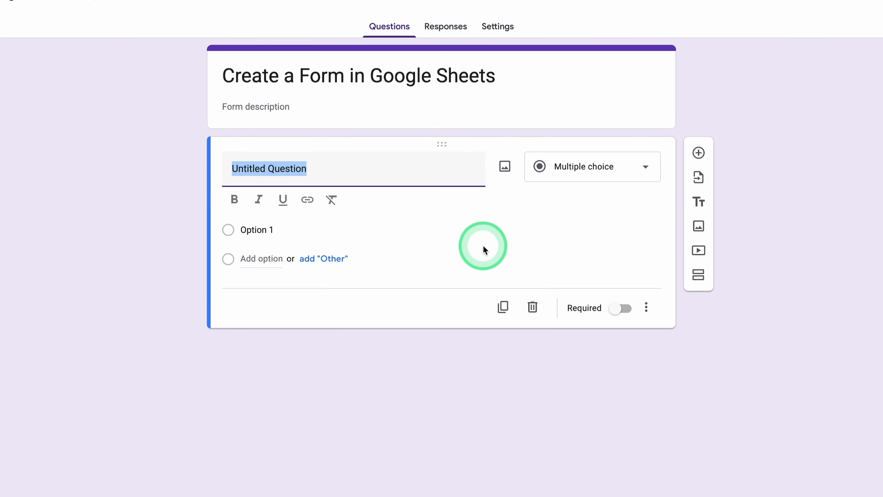
type("Name")
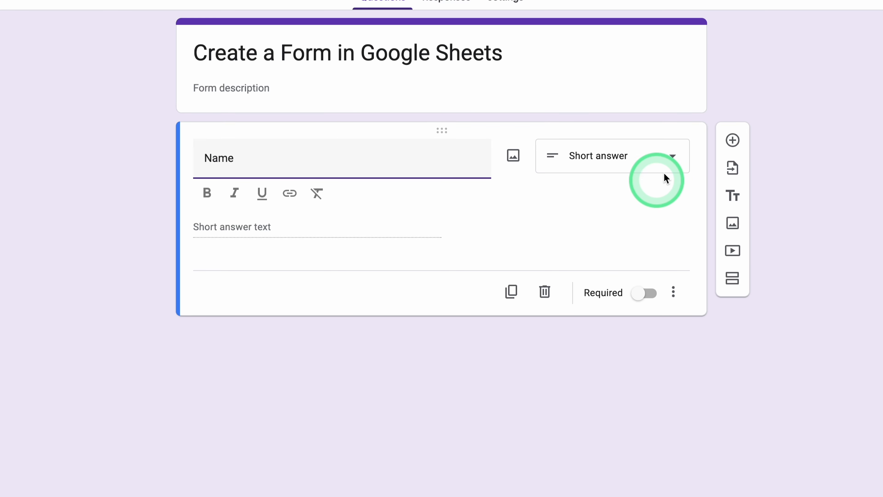
- Add a second question titled Email with the short answer type
left_click(732, 141)
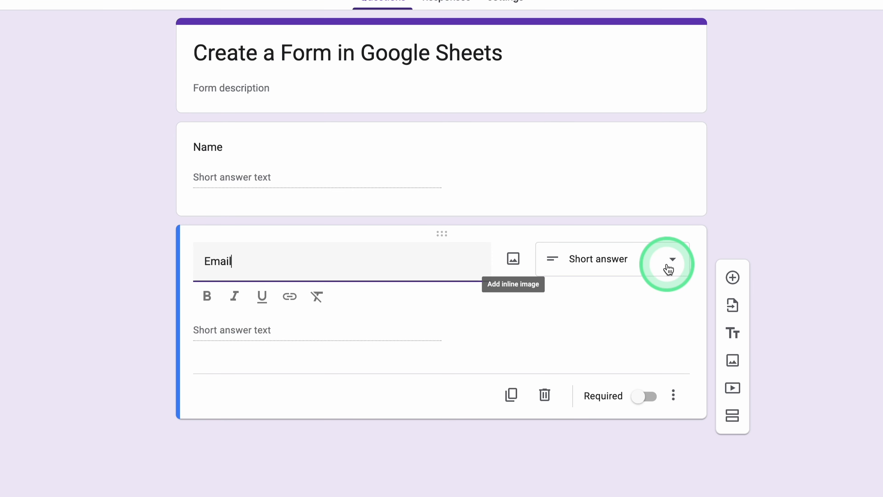
left_click(687, 268)
left_click(655, 146)
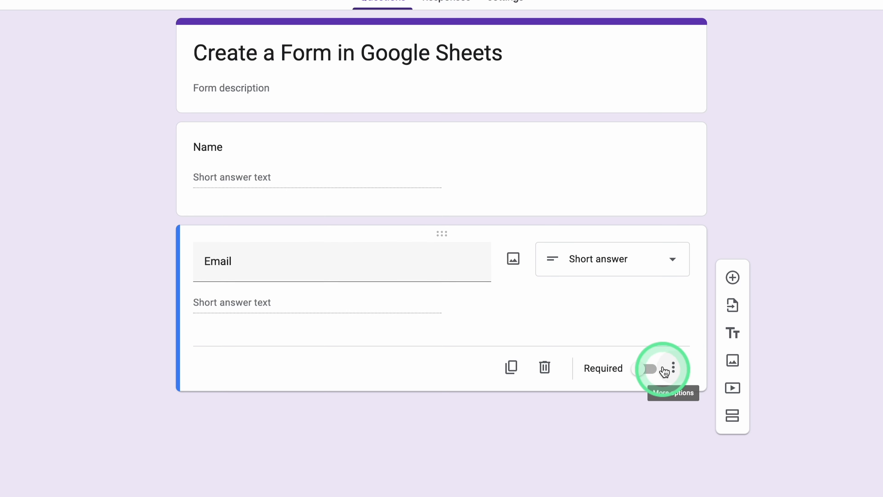
- Add response validation to the Email question that requires text in Email format
left_click(675, 366)
left_click(711, 452)
left_click(278, 352)
left_click(273, 376)
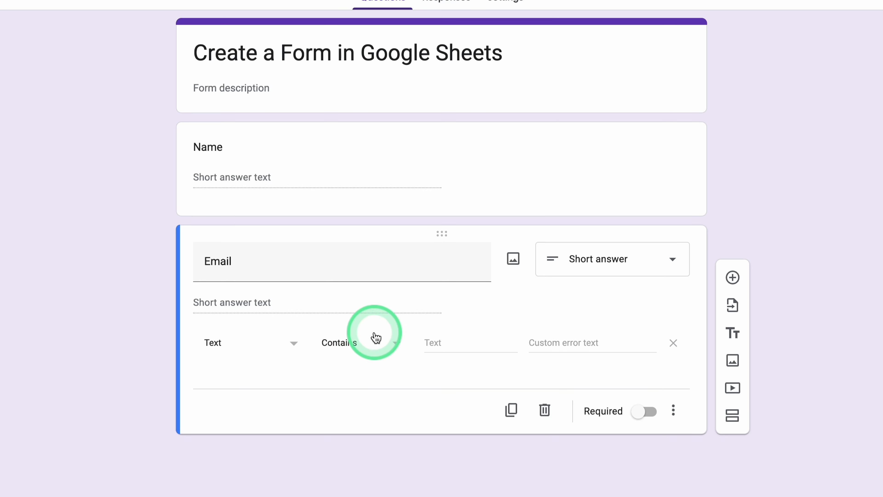
left_click(374, 340)
left_click(375, 406)
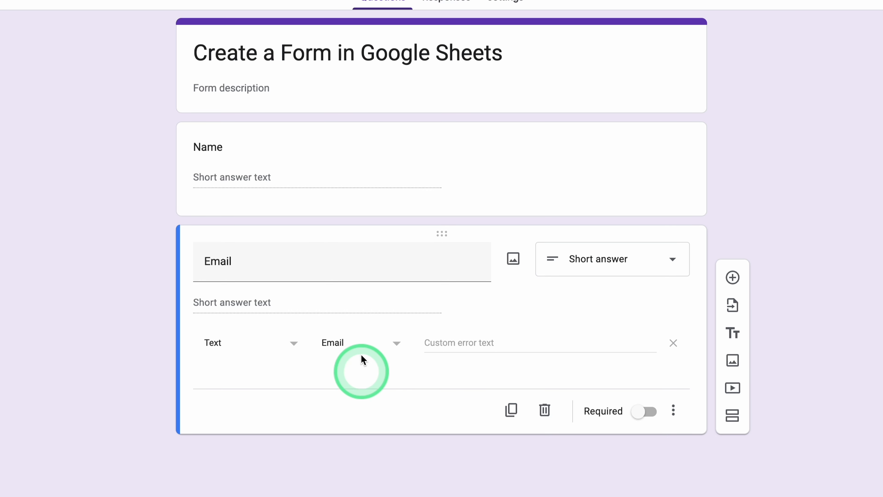
- Add a short-answer question titled Score with response validation requiring a number greater than 0
left_click(732, 277)
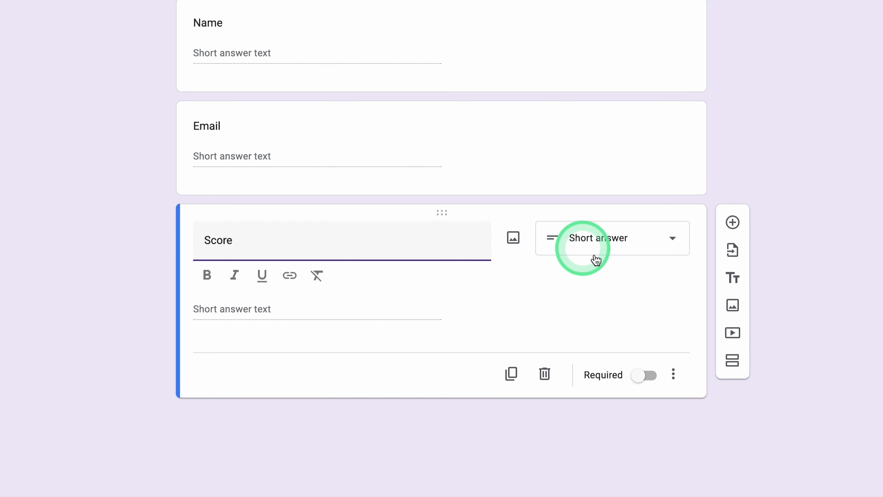
left_click(671, 375)
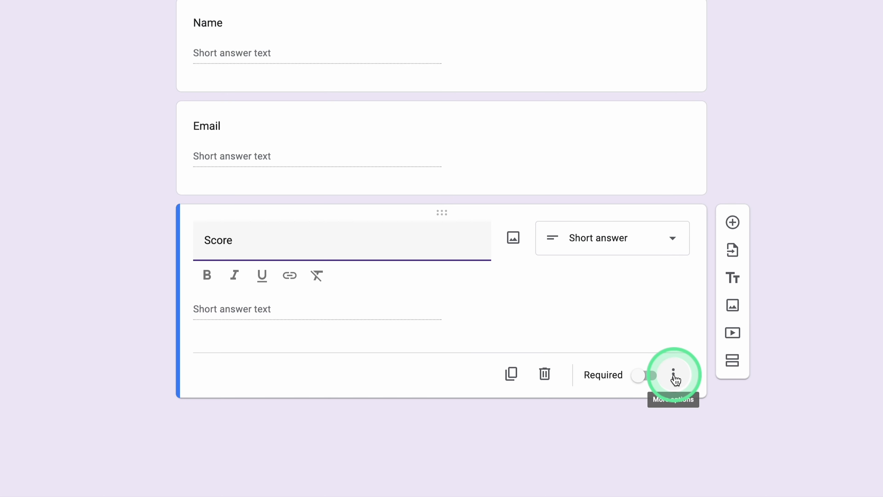
left_click(710, 453)
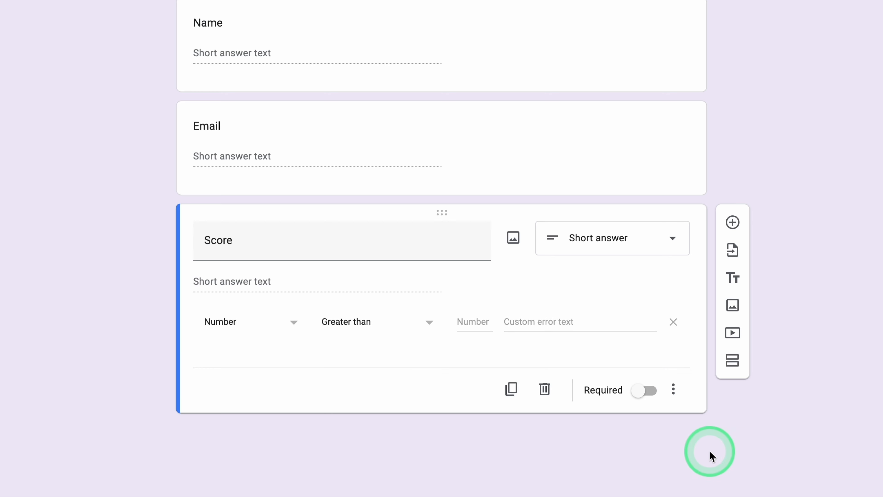
left_click(470, 320)
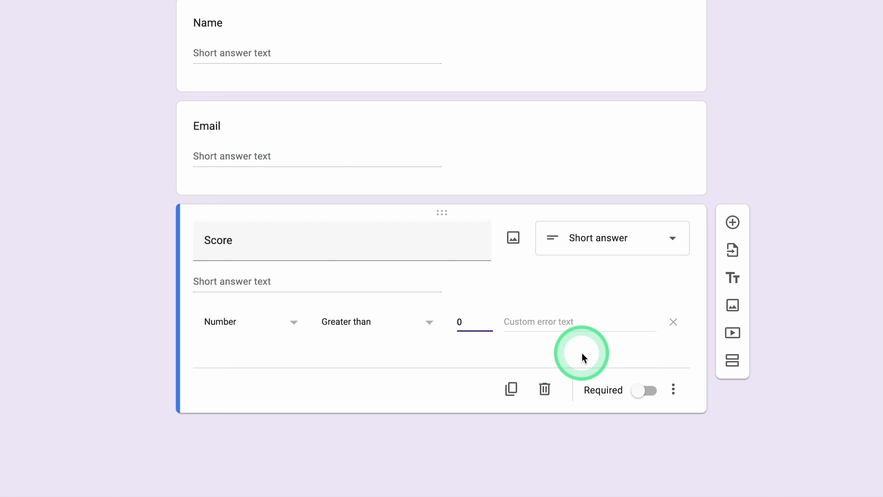
- Add a question titled Favorite Color and set its type to Dropdown
left_click(733, 222)
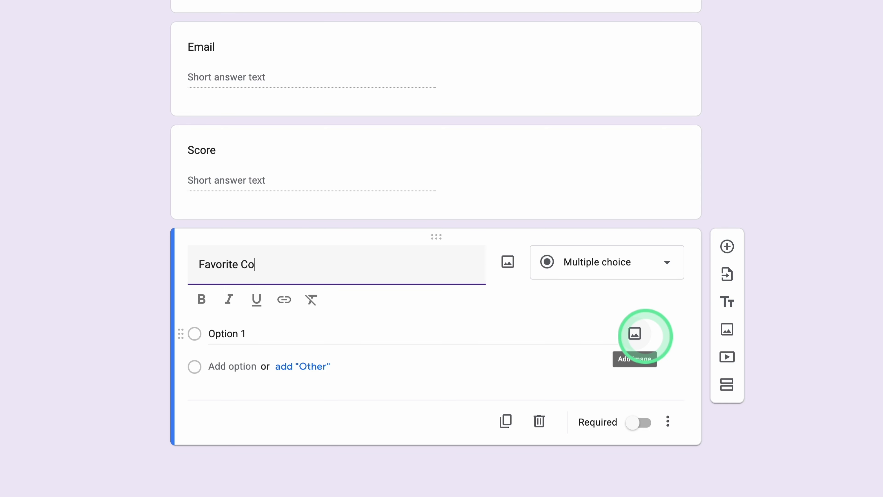
left_click(630, 283)
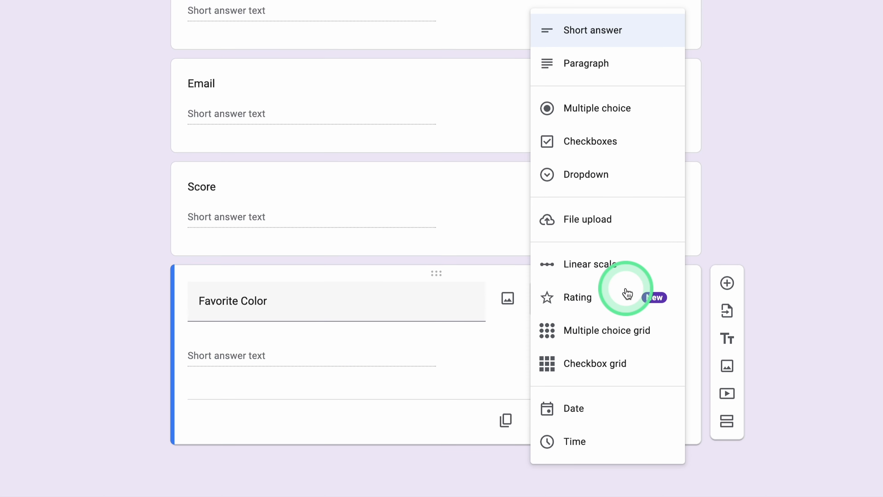
left_click(623, 182)
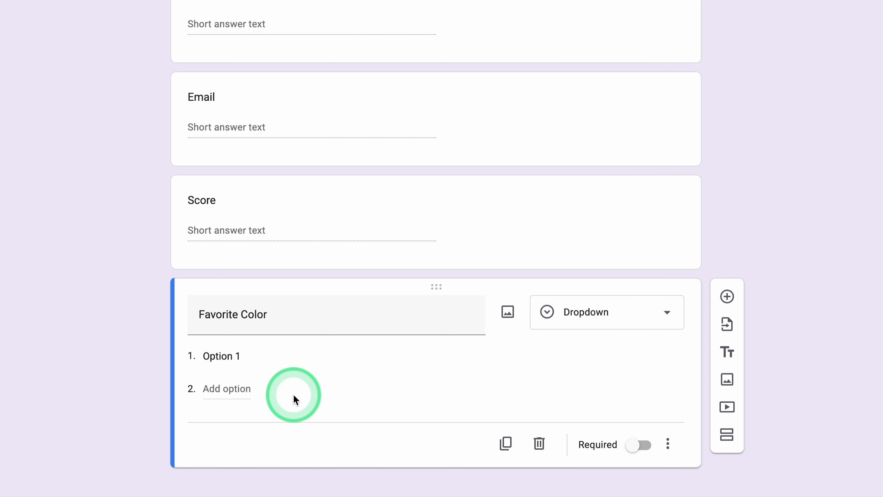
- Enter Red, Blue and Green as the answer options of the Favorite Color dropdown
left_click(279, 356)
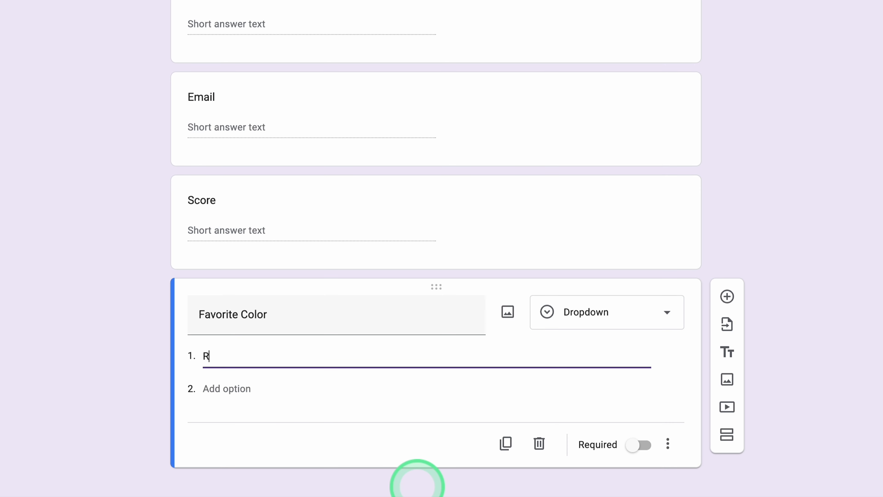
left_click(248, 391)
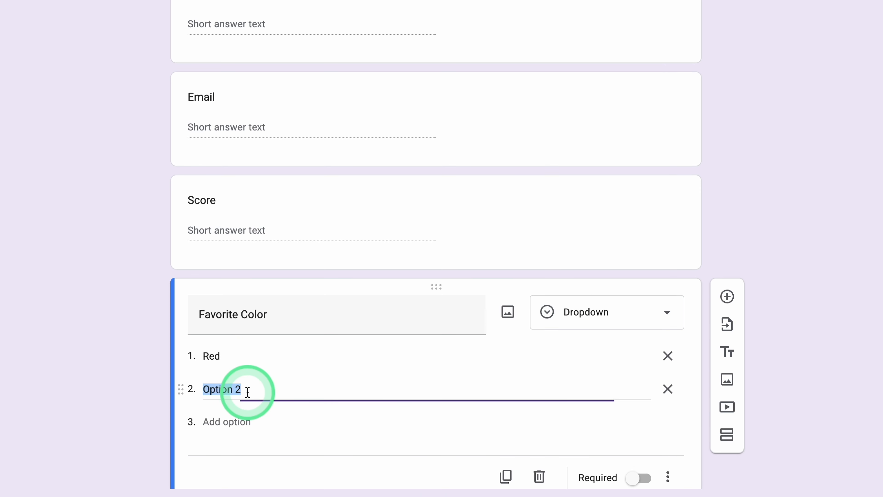
left_click(228, 421)
type("Green")
left_click(758, 237)
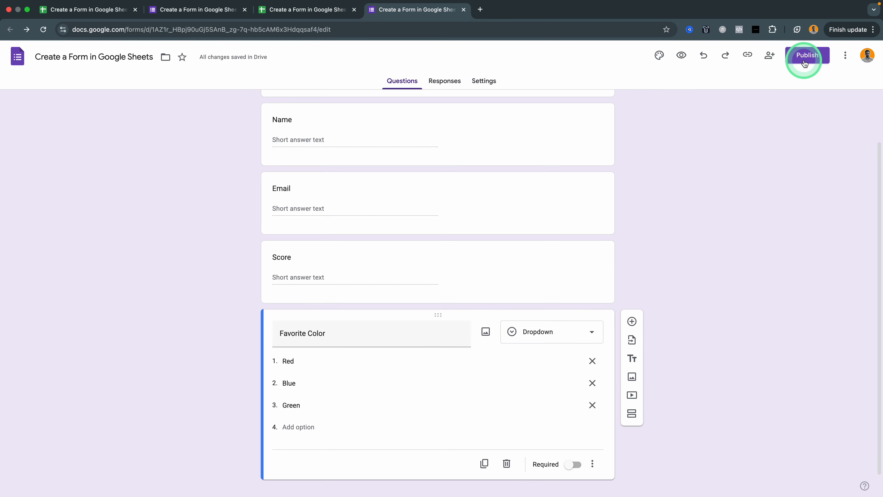
- Publish the form, check the question columns in the linked Scores Data sheet, and return to the form editor
left_click(804, 62)
left_click(522, 193)
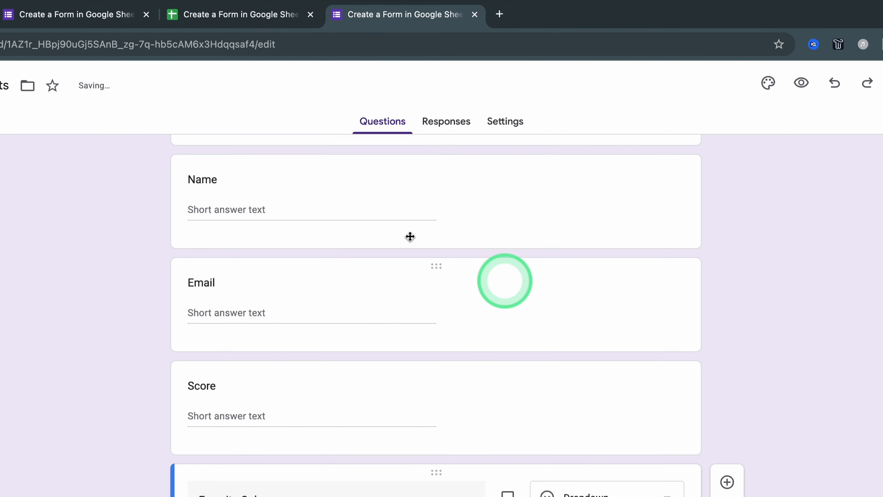
left_click(231, 14)
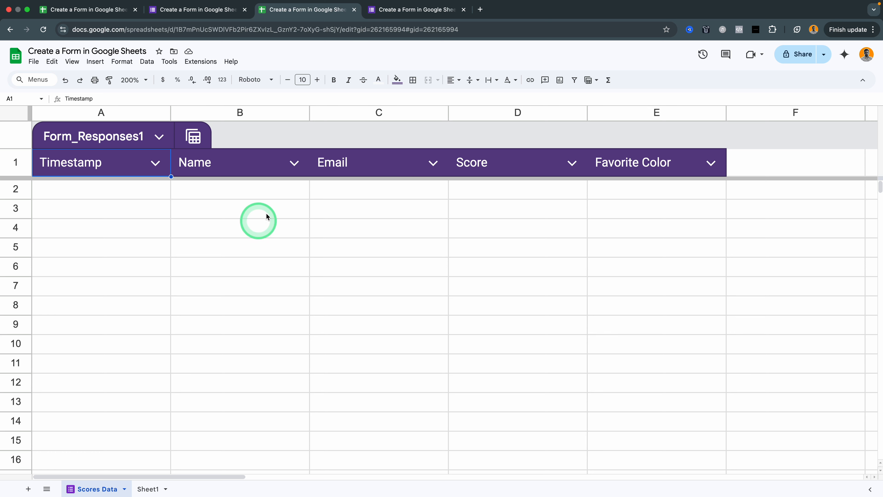
left_click(399, 14)
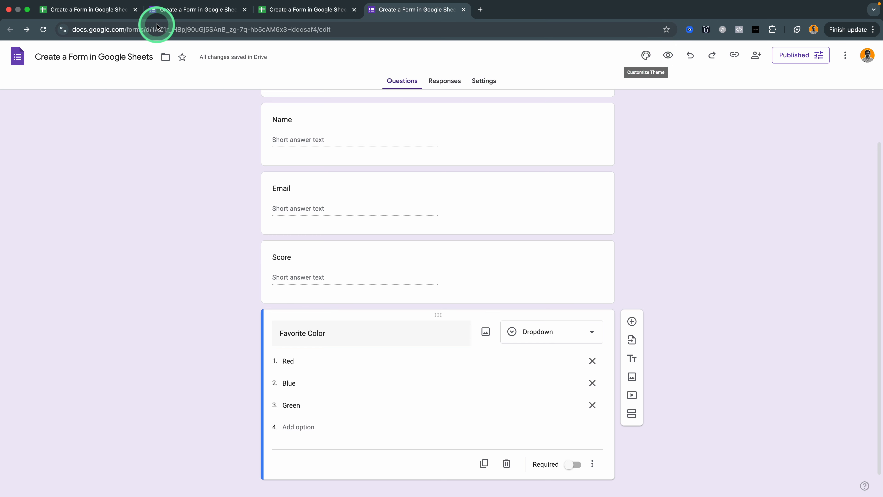
- Fill in the live form with the respondent's name and email, score 30 and favorite color Red, and submit it
left_click(167, 13)
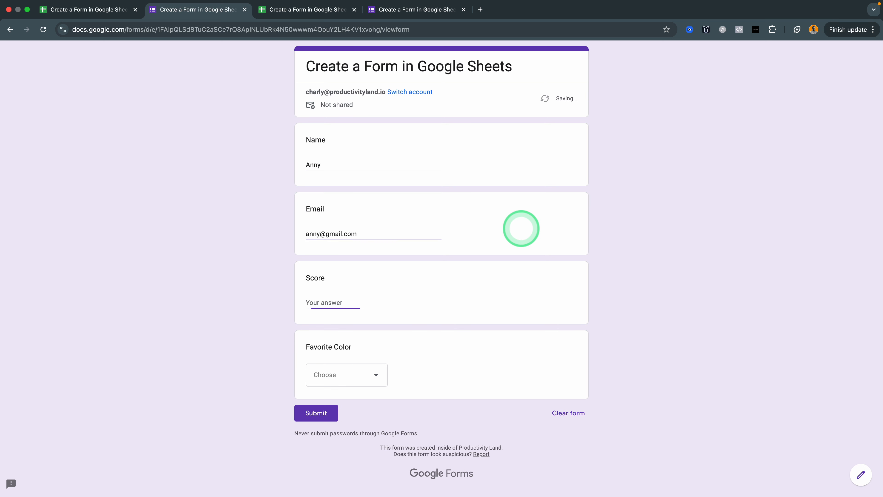
left_click(375, 373)
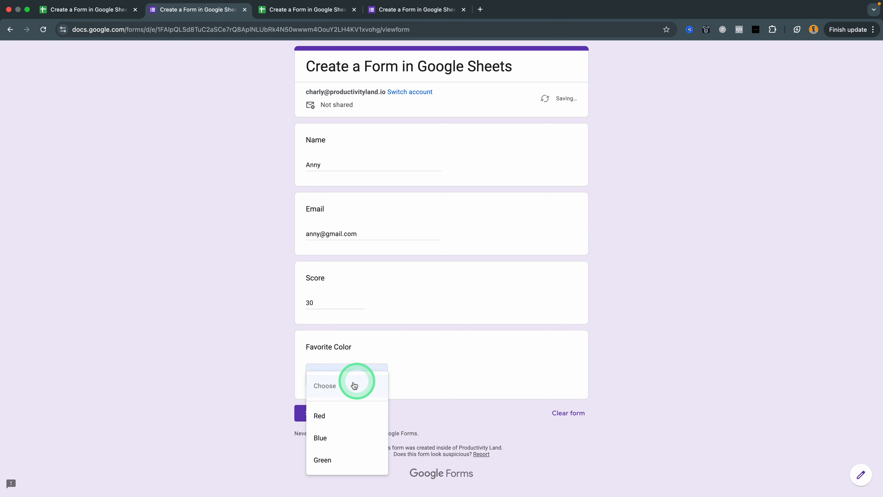
left_click(327, 415)
left_click(312, 415)
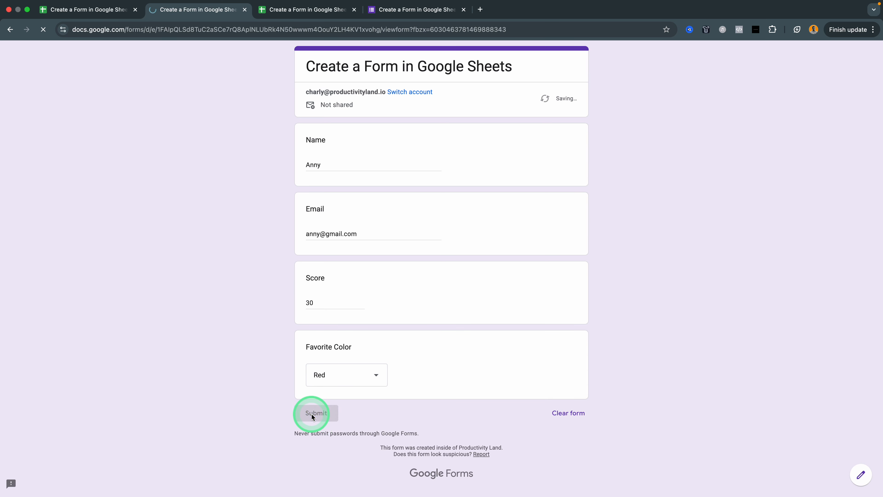
- Open the Form Responses 5 sheet and revert its Form_Responses1 table to unformatted data
left_click(113, 14)
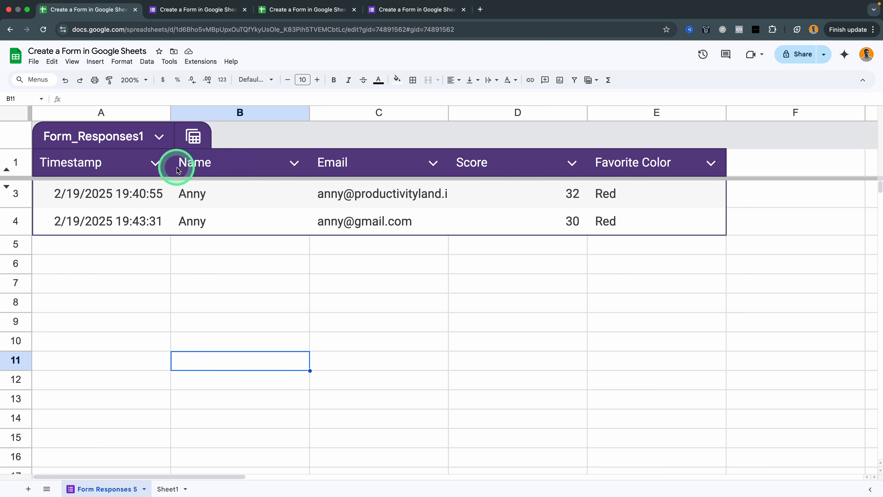
left_click(159, 138)
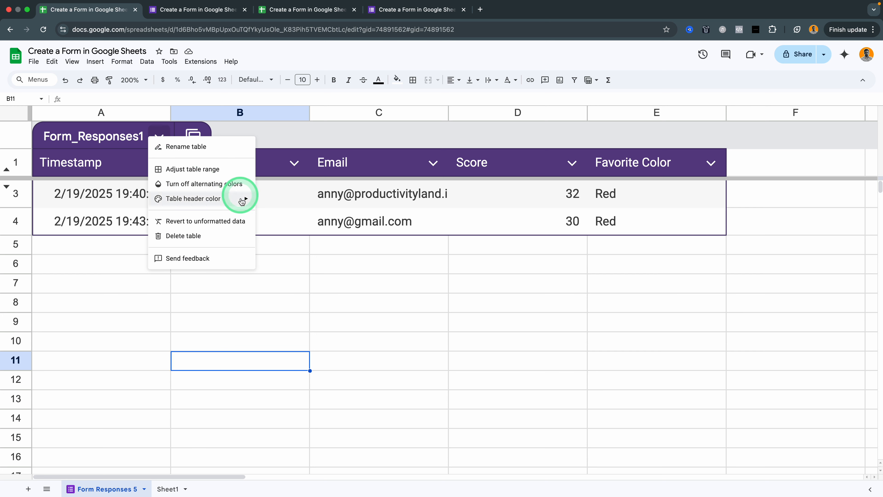
left_click(232, 222)
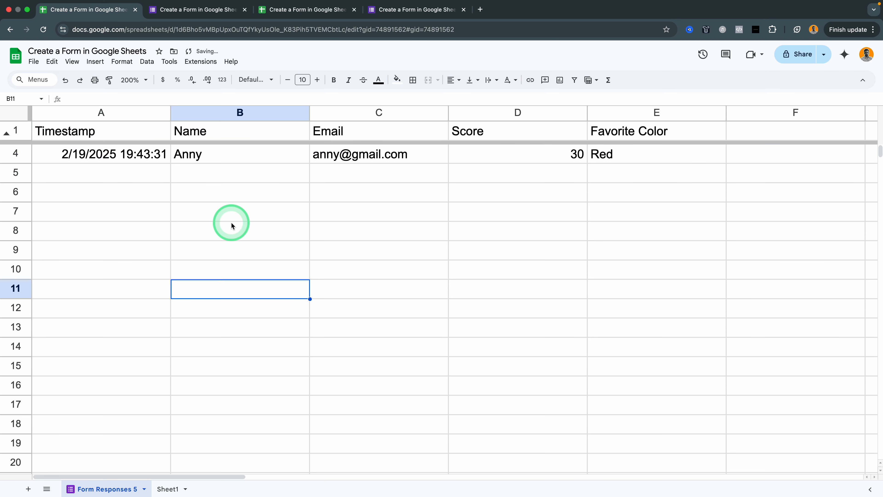
left_click(346, 256)
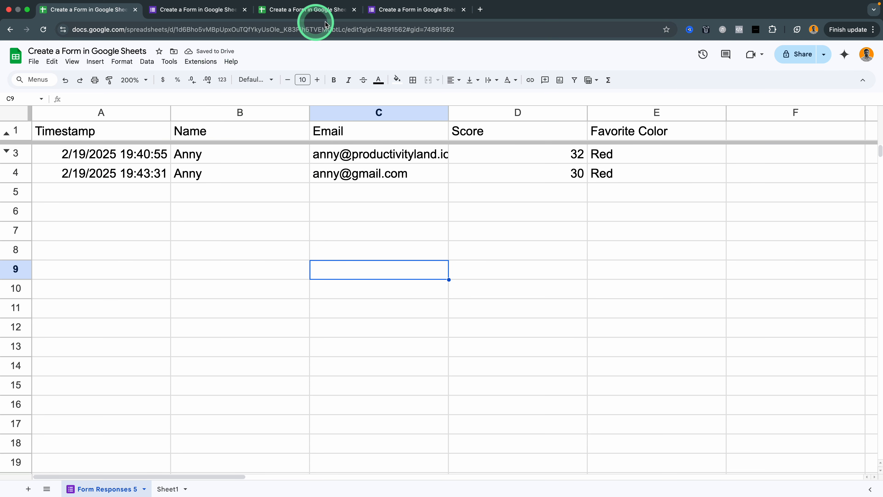
- Return to the form editor and turn on Limit to 1 response in the form's response settings
left_click(397, 14)
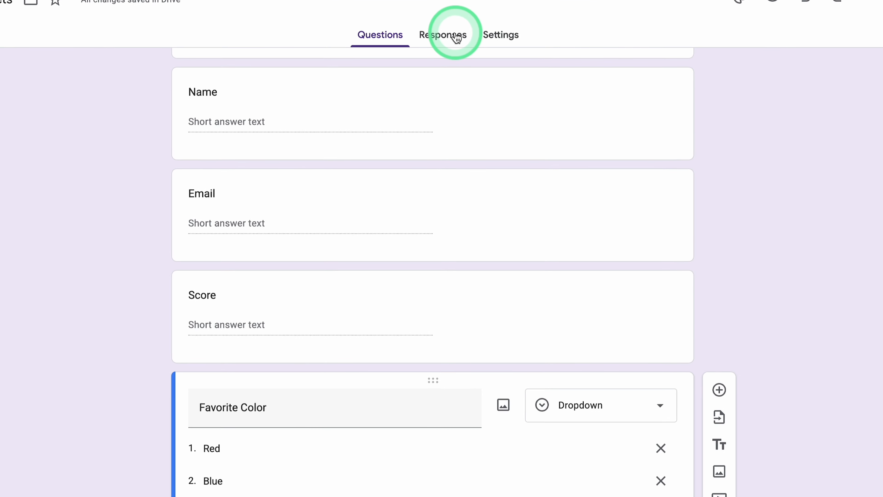
left_click(495, 40)
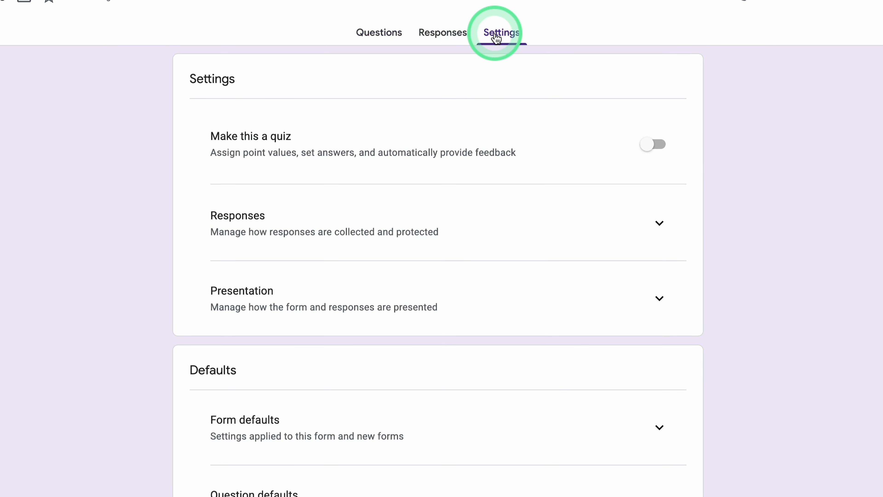
left_click(666, 228)
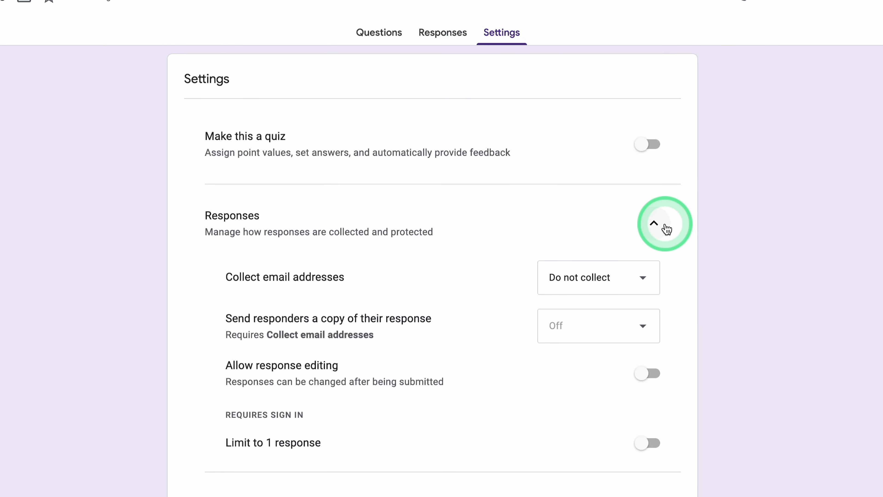
scroll(690, 349, "down", 1)
left_click(651, 399)
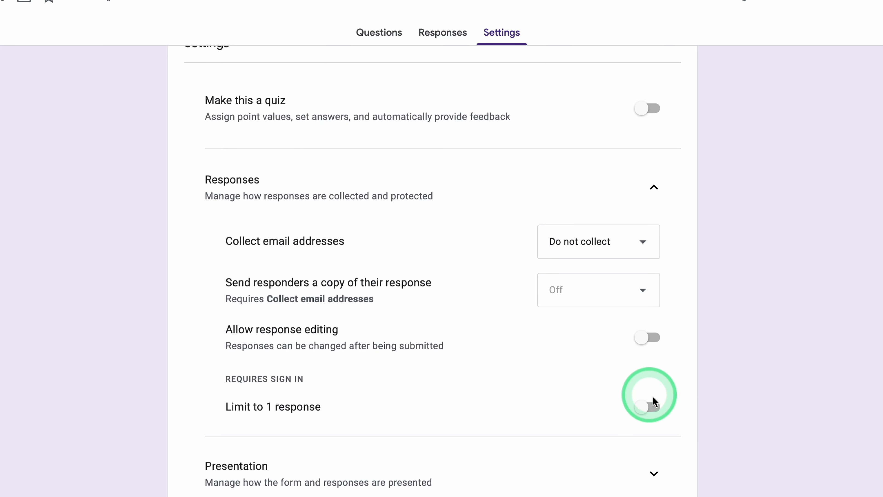
left_click(651, 406)
scroll(690, 365, "down", 1)
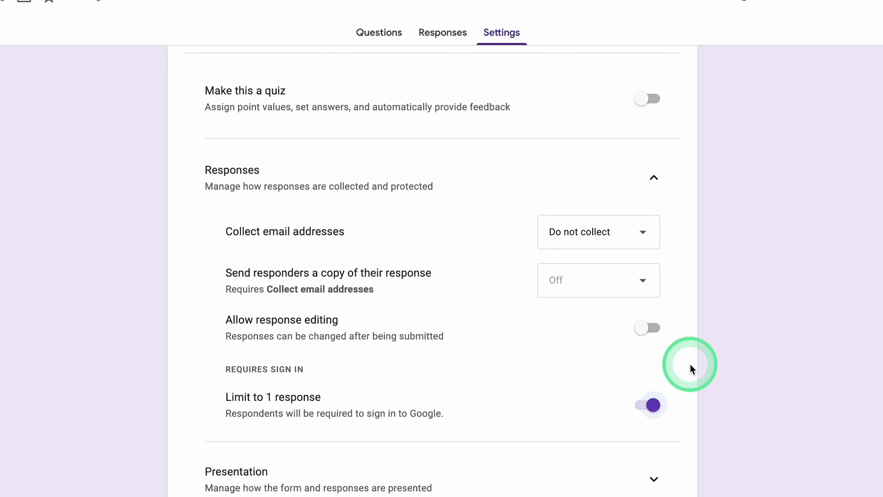
scroll(690, 364, "down", 3)
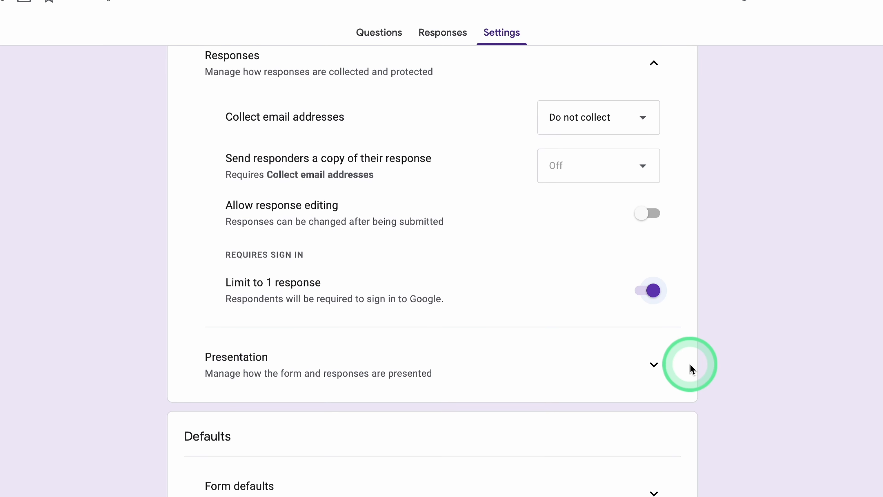
scroll(690, 364, "up", 5)
- Review who can respond to the form through its published options and save them with responder access left restricted
left_click(877, 9)
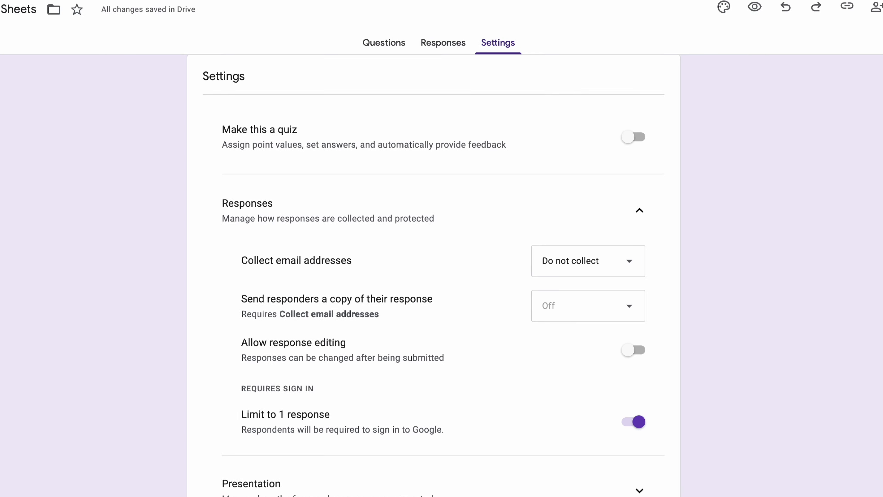
left_click(801, 55)
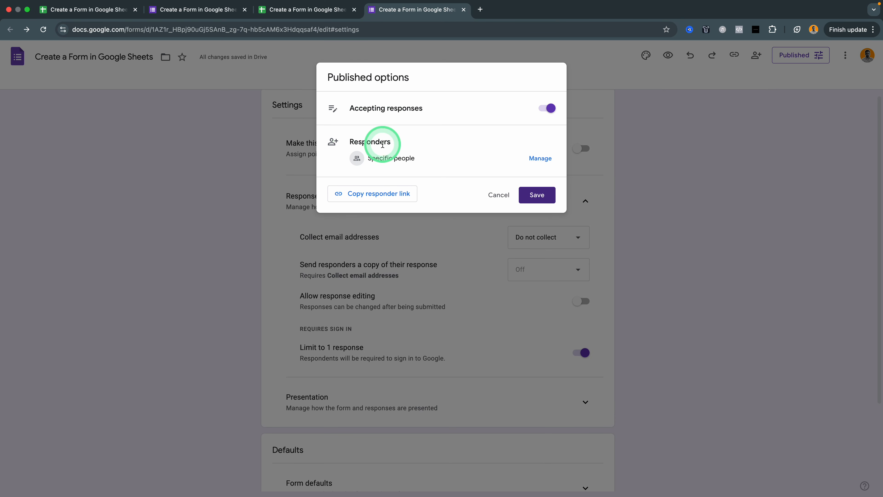
left_click(541, 159)
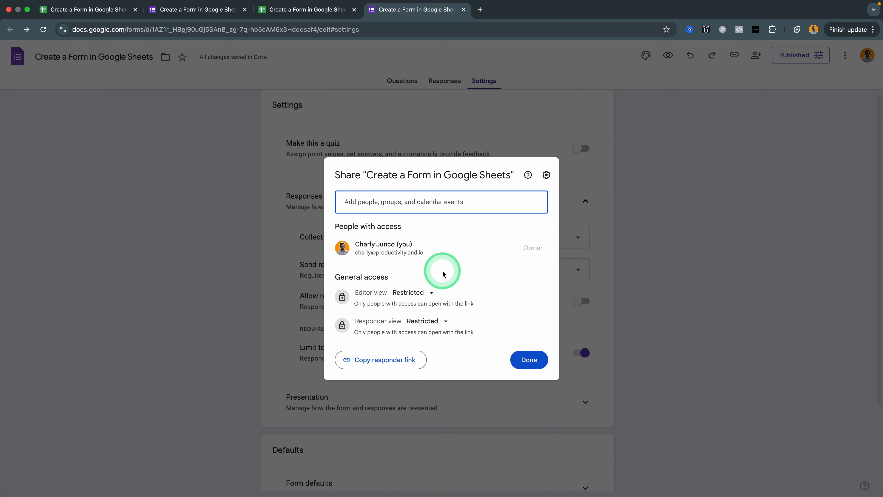
left_click(528, 359)
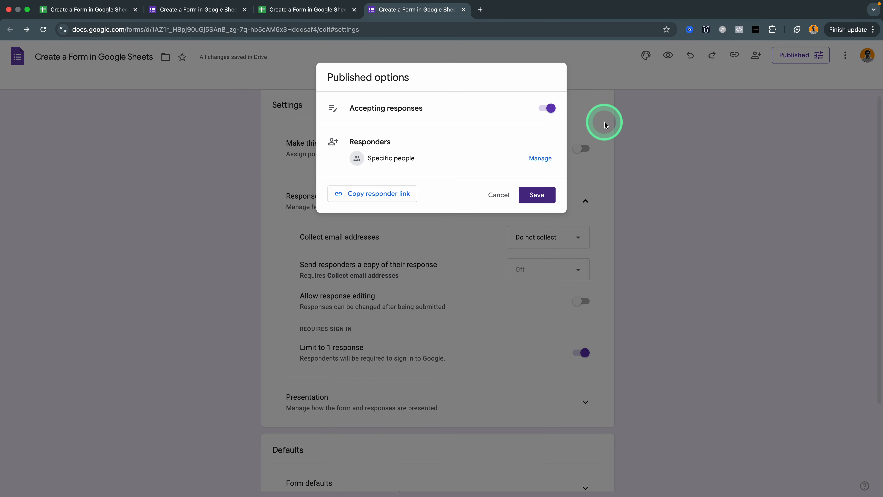
left_click(542, 194)
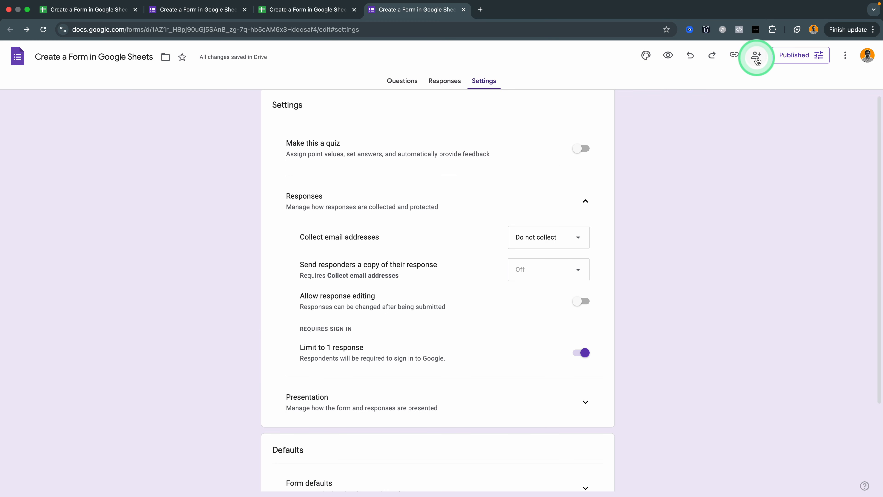
- Show and select the form's responder link, and check its sharing options for people and general access
left_click(735, 56)
left_click(788, 97)
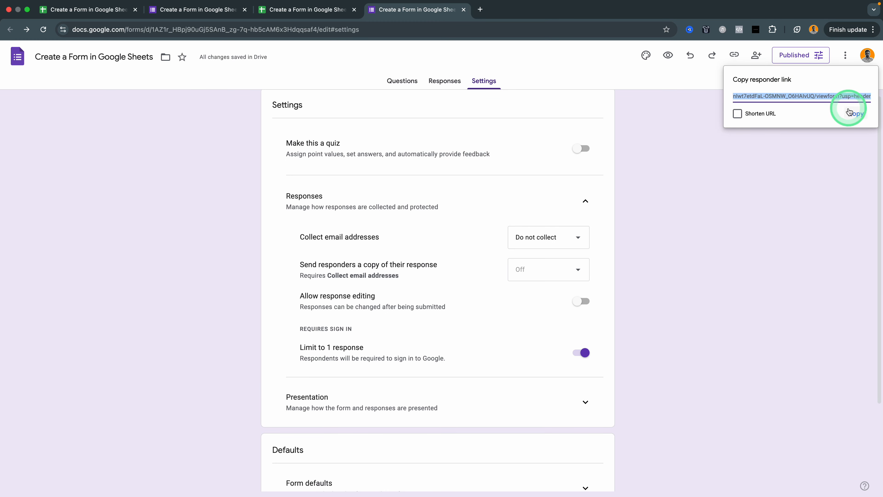
left_click(756, 56)
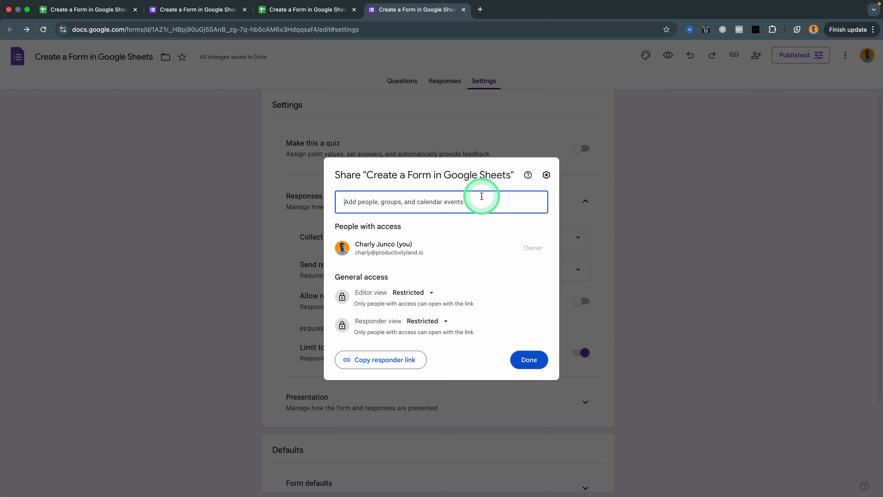
left_click(529, 360)
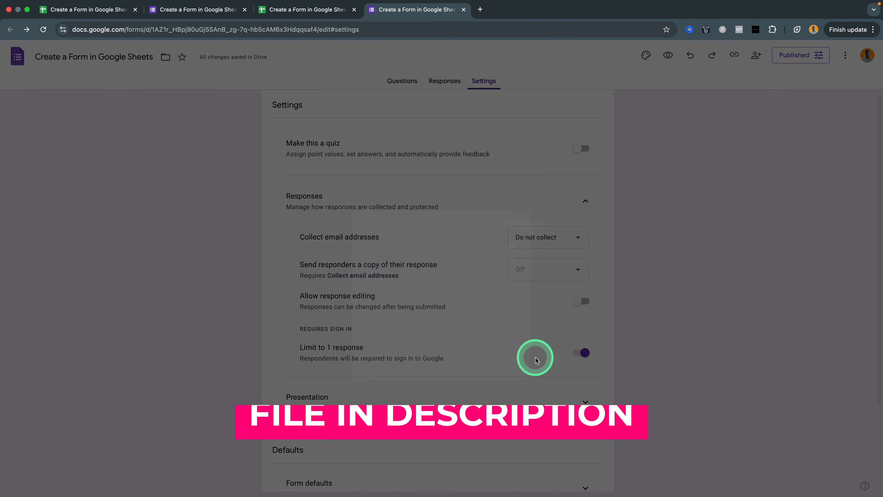
- Switch to the linked spreadsheet and view the original names, emails, scores and colors in Sheet1
left_click(304, 10)
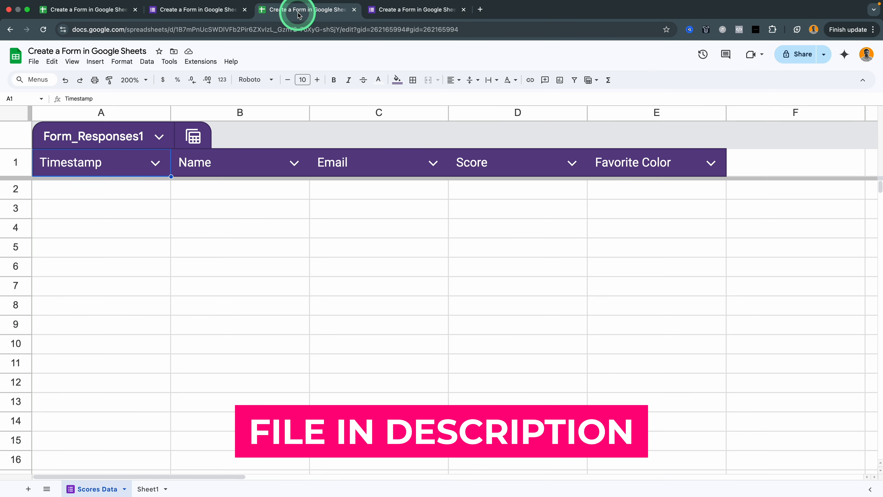
left_click(149, 488)
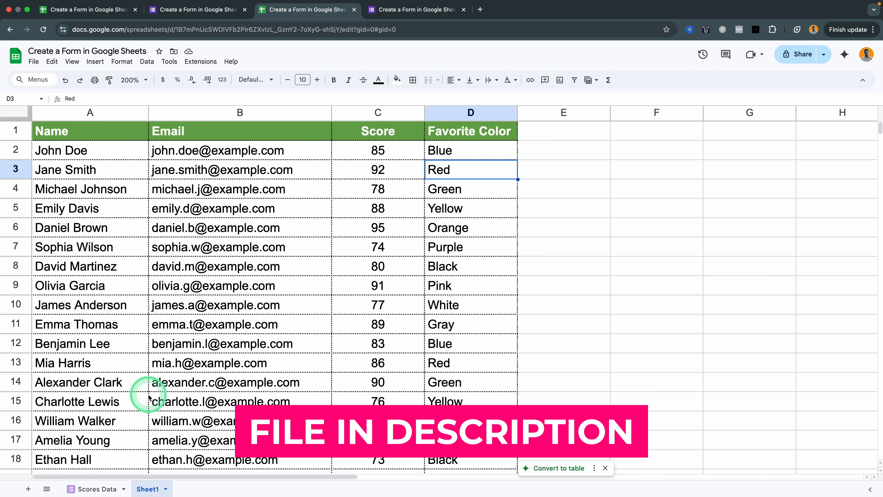